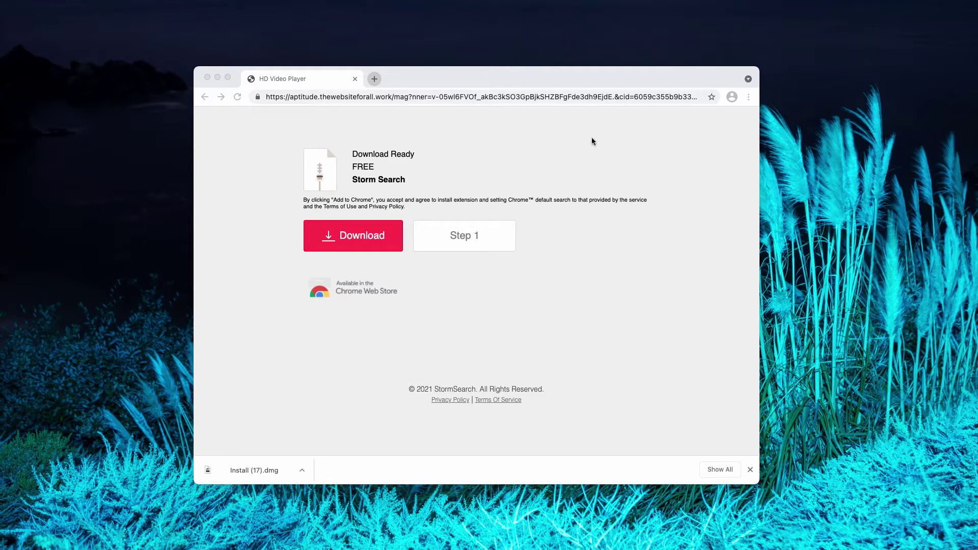
Install the Storm Search extension from its offer page via Download and Add extension.
drag(474, 69, 477, 79)
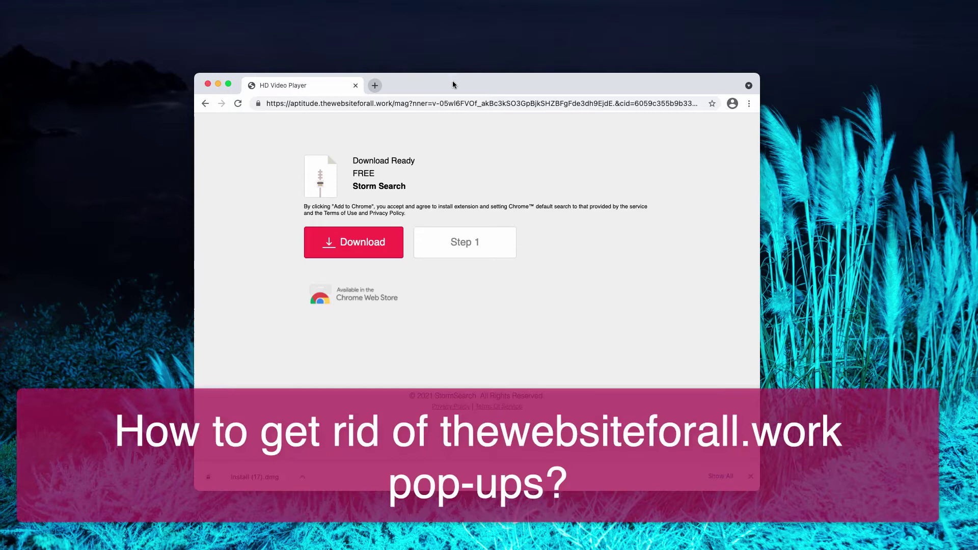
drag(413, 86, 408, 90)
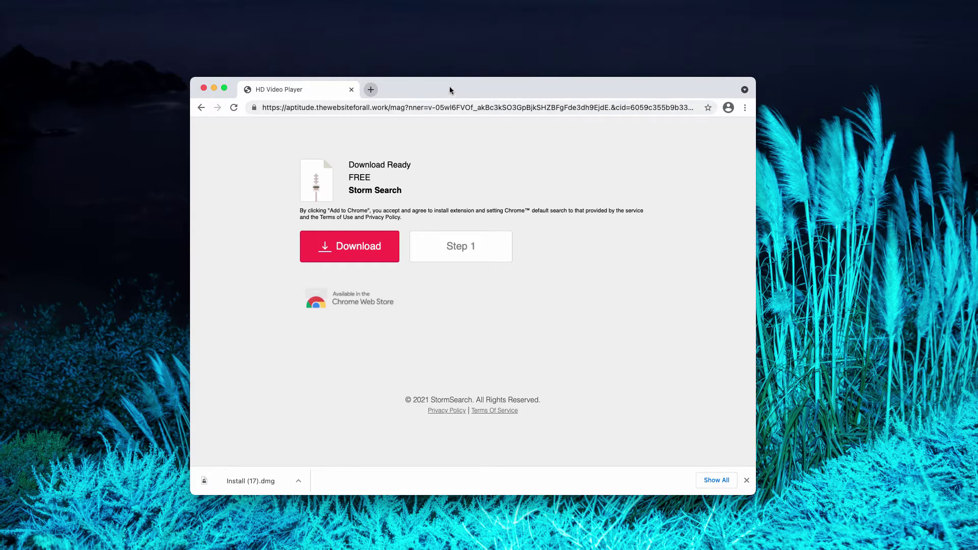
drag(449, 90, 449, 93)
drag(404, 194, 349, 193)
click(460, 204)
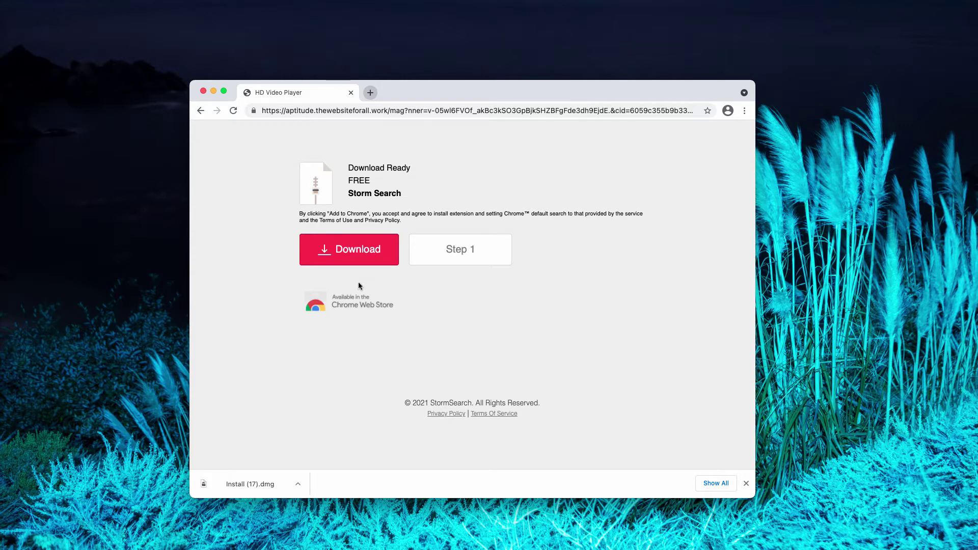
click(363, 261)
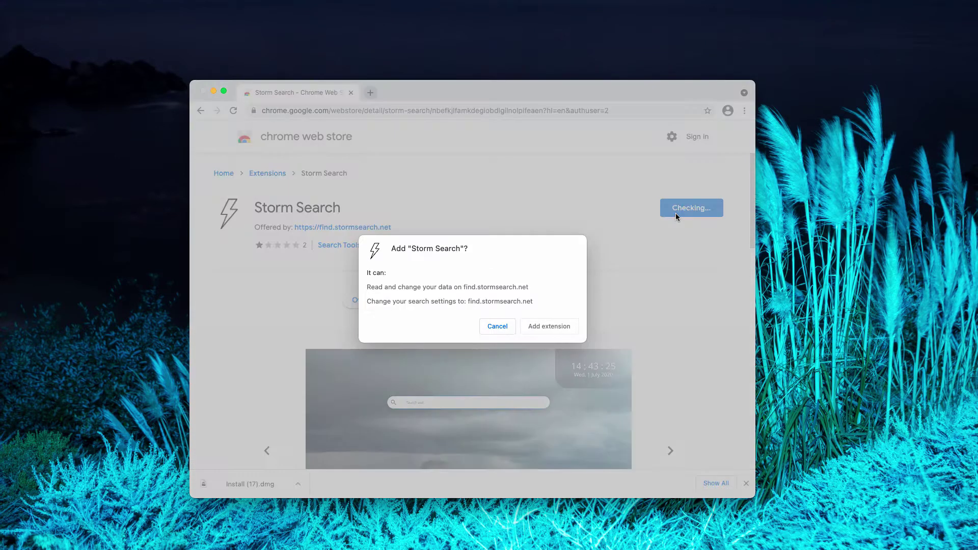
click(563, 329)
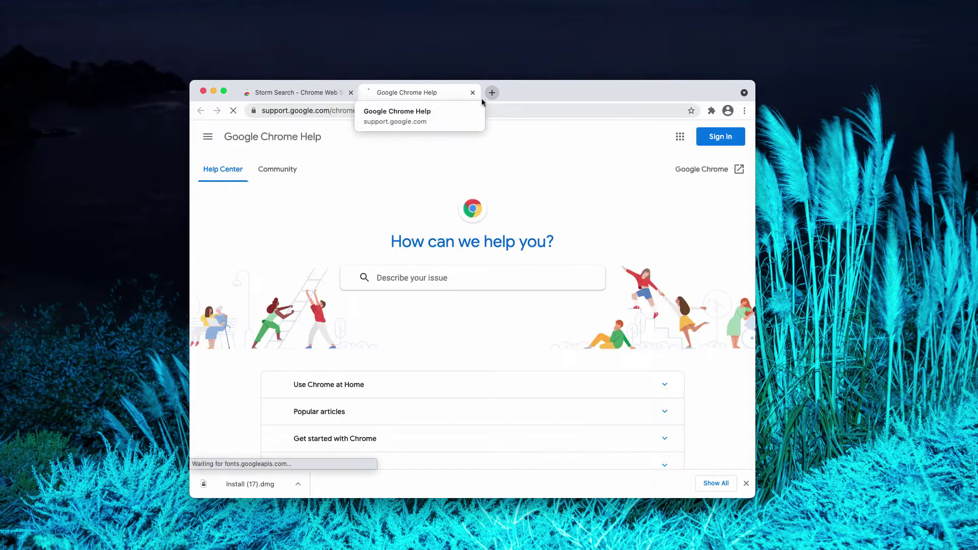
Search for 'virus' from the hijacked new-tab start page, landing on Yahoo results.
click(492, 93)
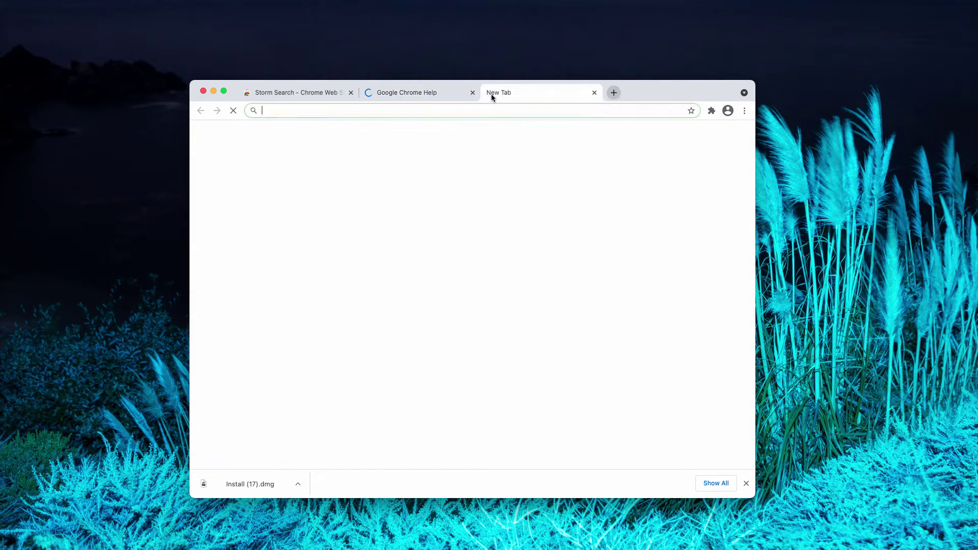
click(444, 92)
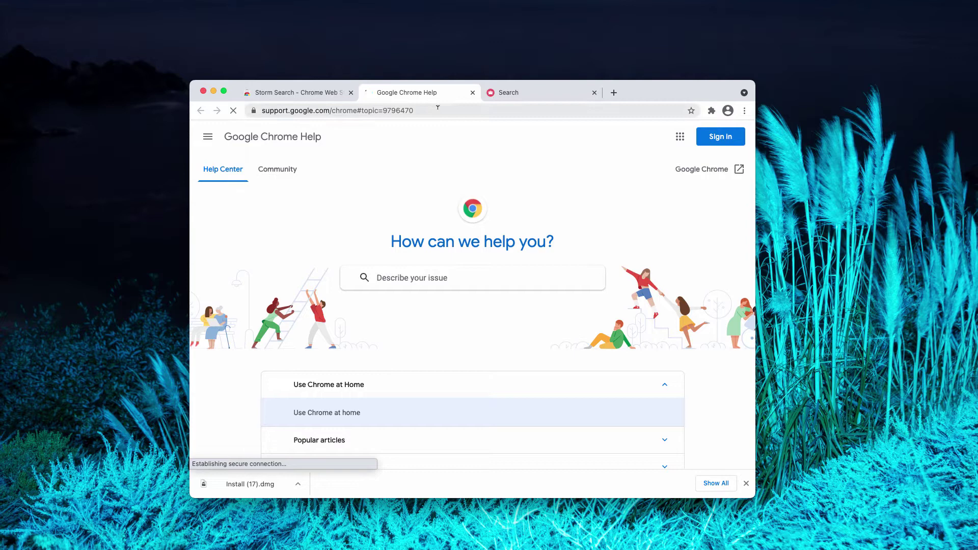
click(524, 92)
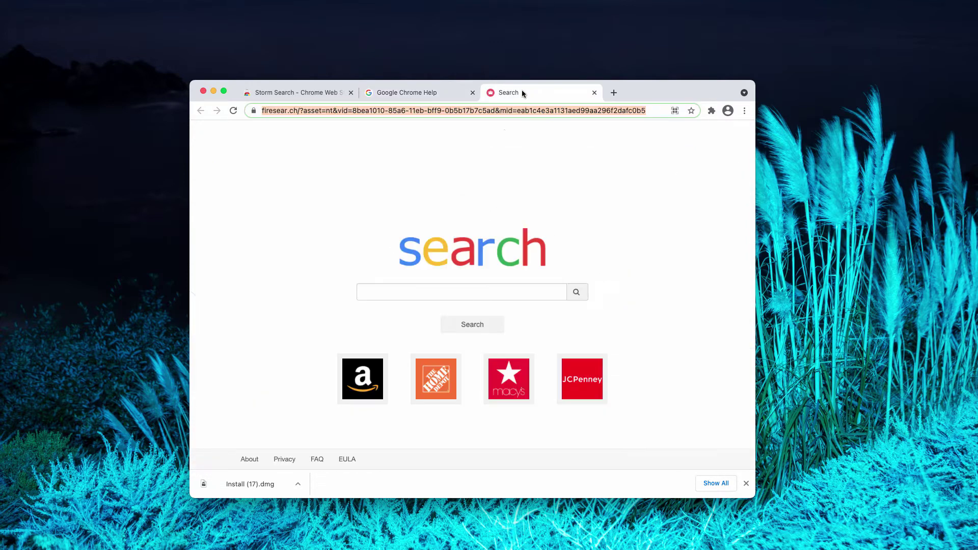
click(488, 286)
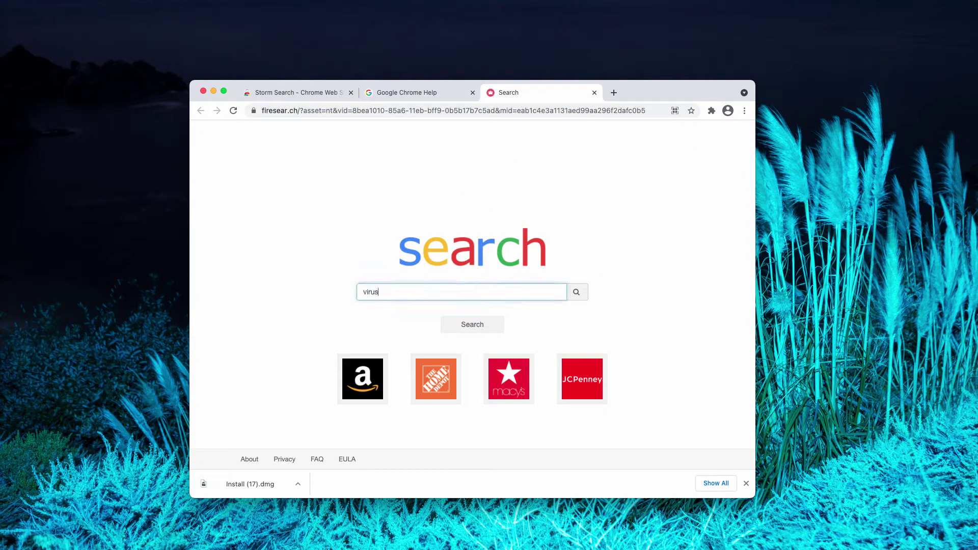
key(Return)
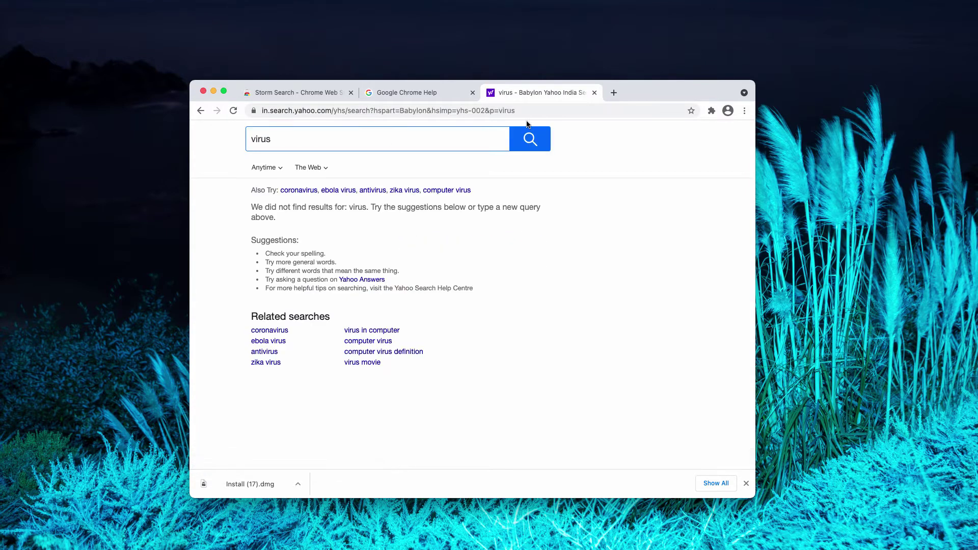
Close the Yahoo 'virus' results and Chrome Help tabs, then bring up Chrome's main menu.
click(594, 93)
click(472, 92)
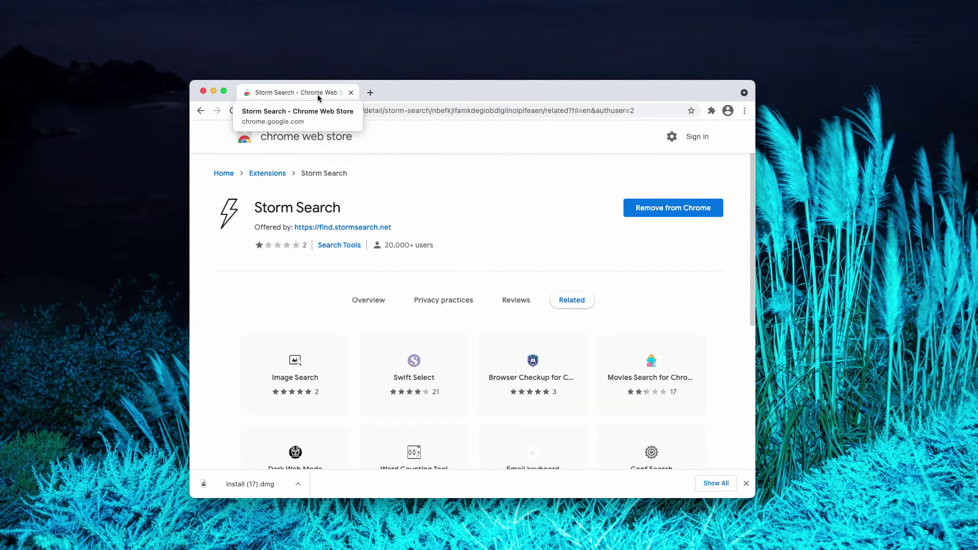
drag(457, 90, 457, 93)
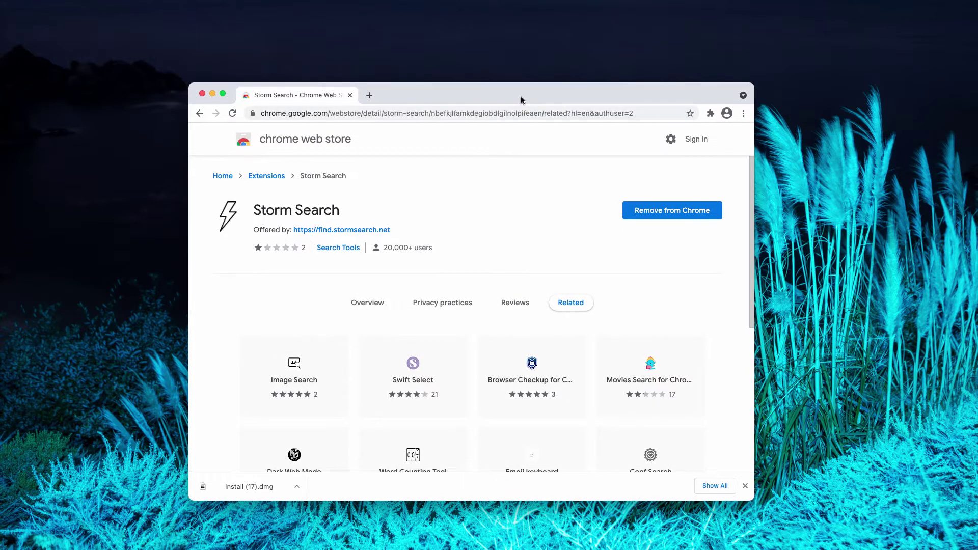
drag(505, 99, 506, 101)
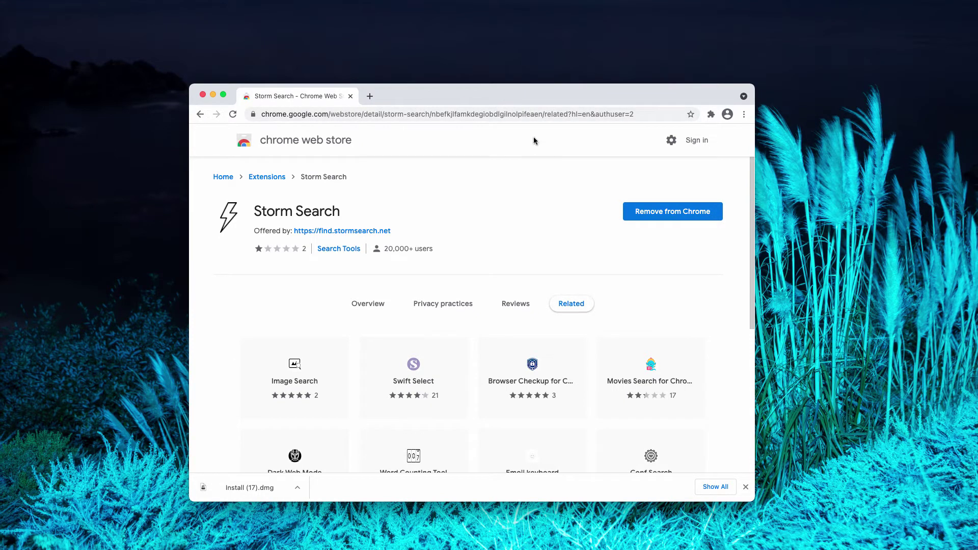
click(744, 114)
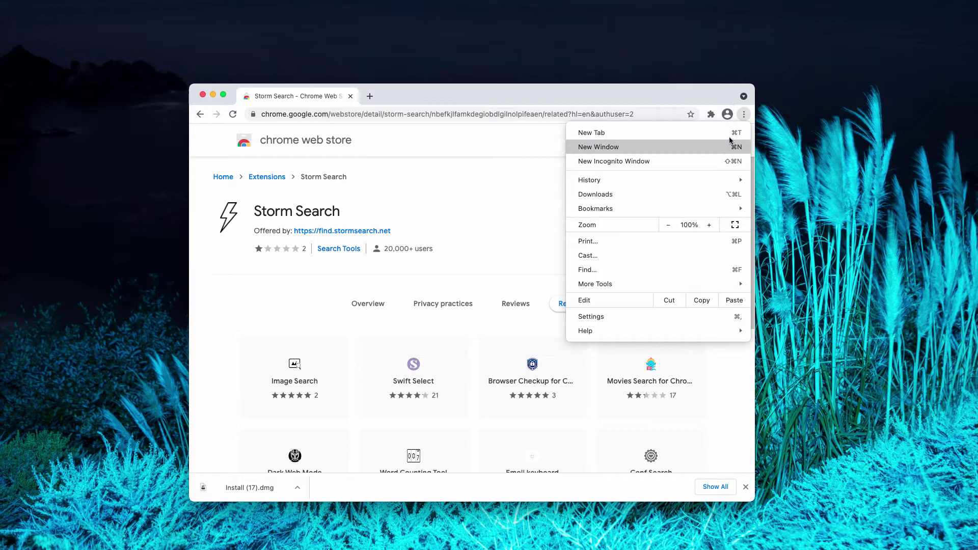
Disable and remove the Storm Search extension on the Extensions page.
mouse_move(595, 284)
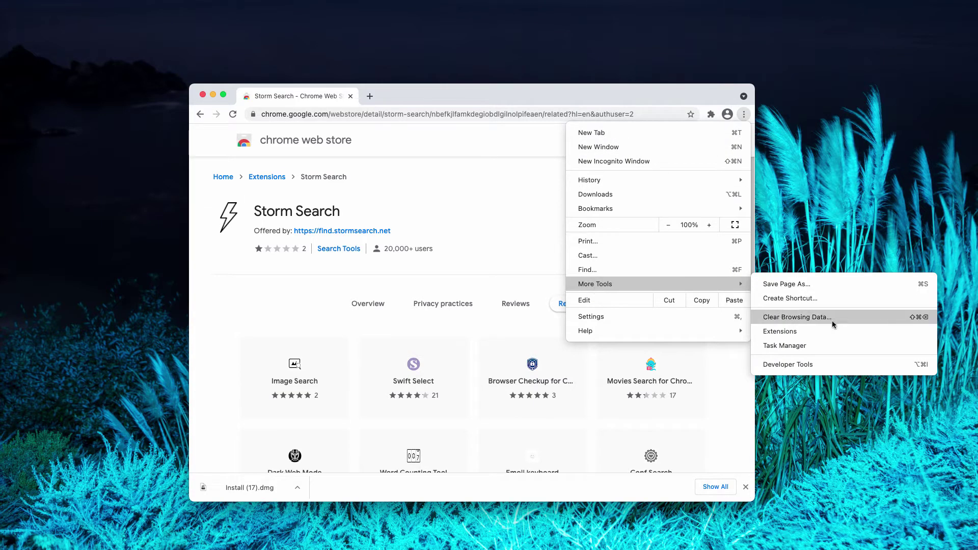
click(780, 331)
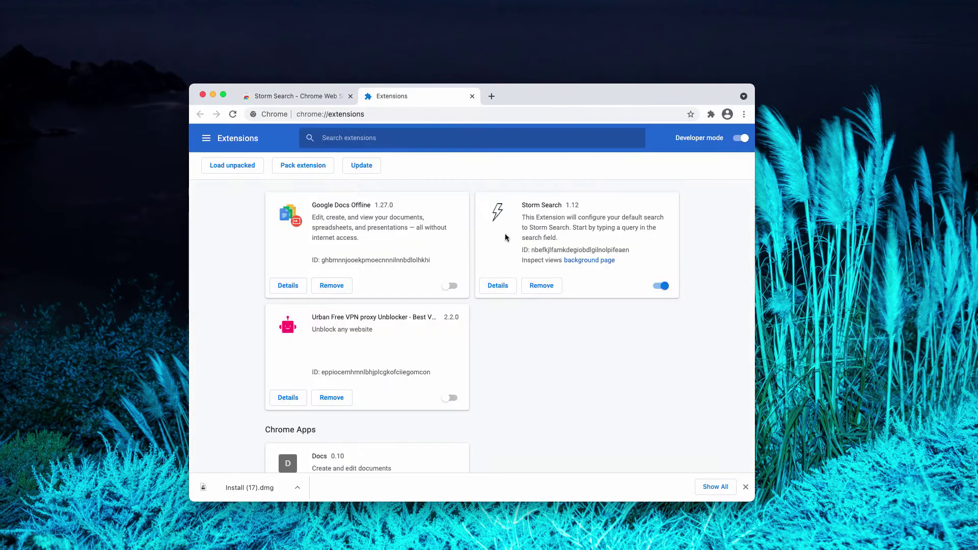
scroll(515, 269, down, 3)
scroll(529, 252, up, 3)
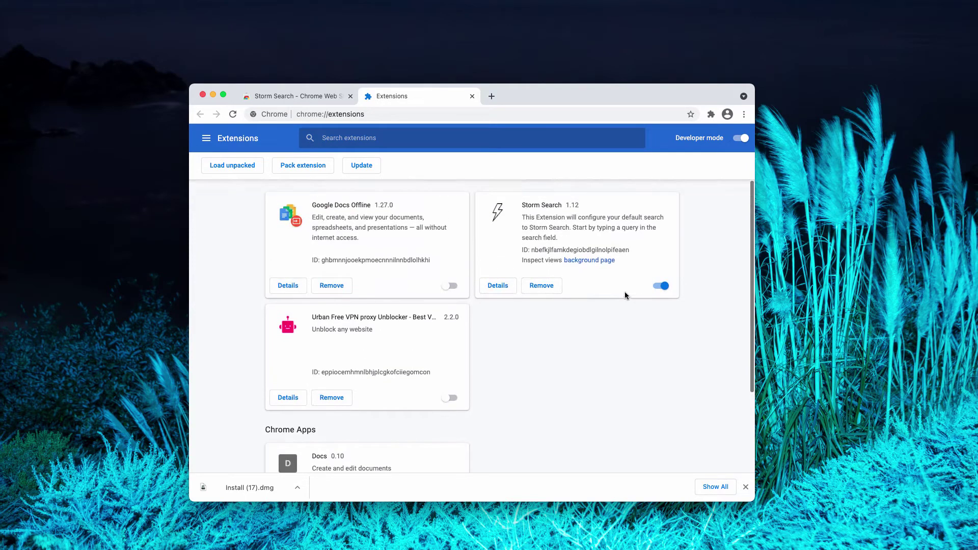
click(660, 286)
click(541, 286)
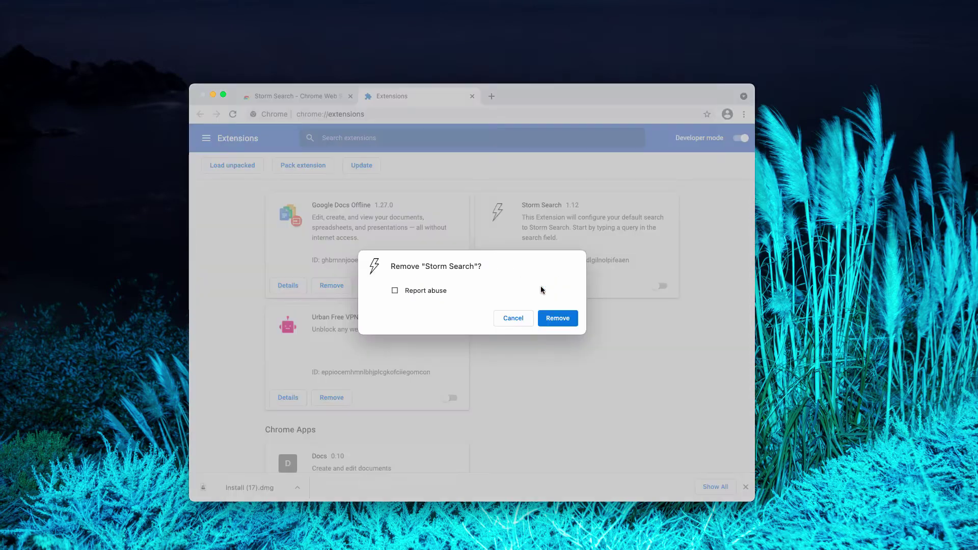
click(565, 318)
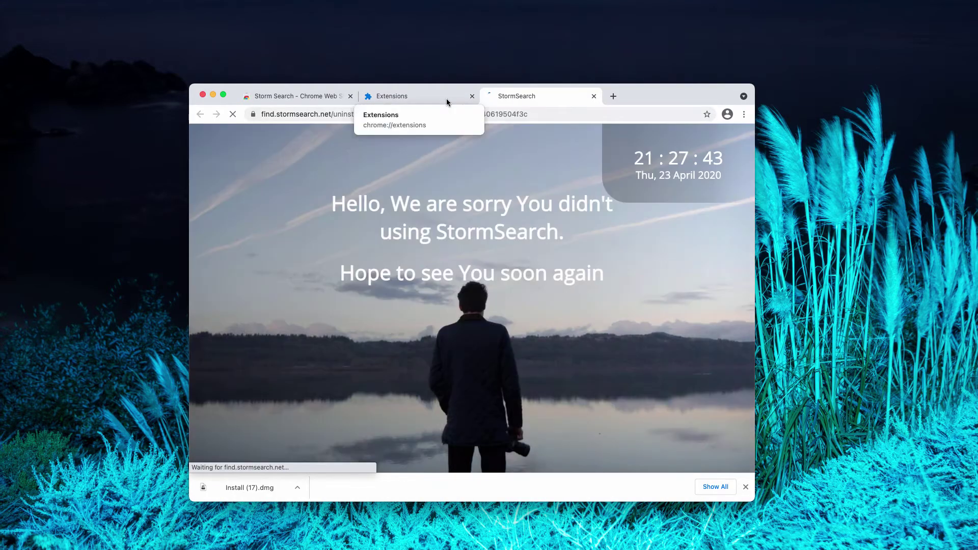
Close the Extensions, StormSearch uninstall and Web Store tabs, leaving only firesear.ch open.
click(447, 99)
click(472, 96)
click(472, 96)
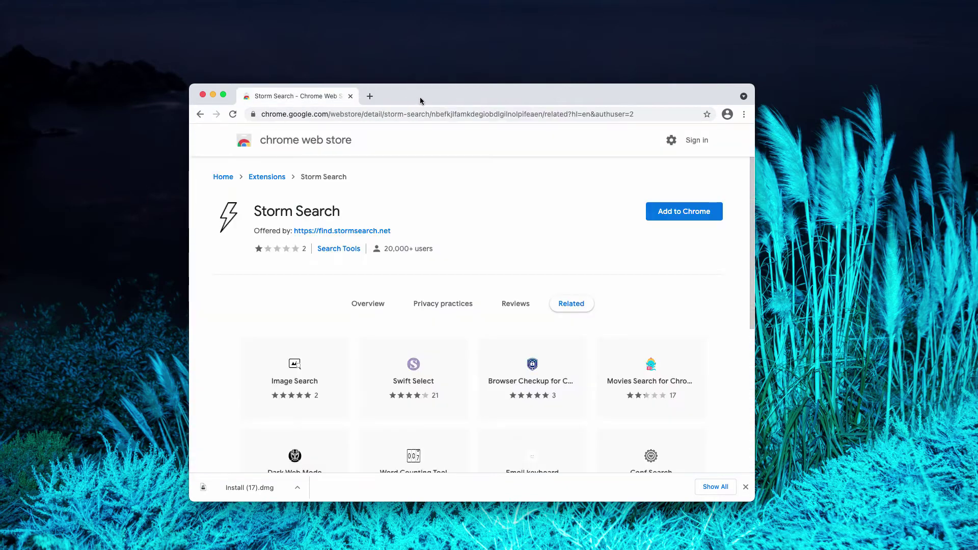
click(370, 95)
click(350, 96)
click(351, 96)
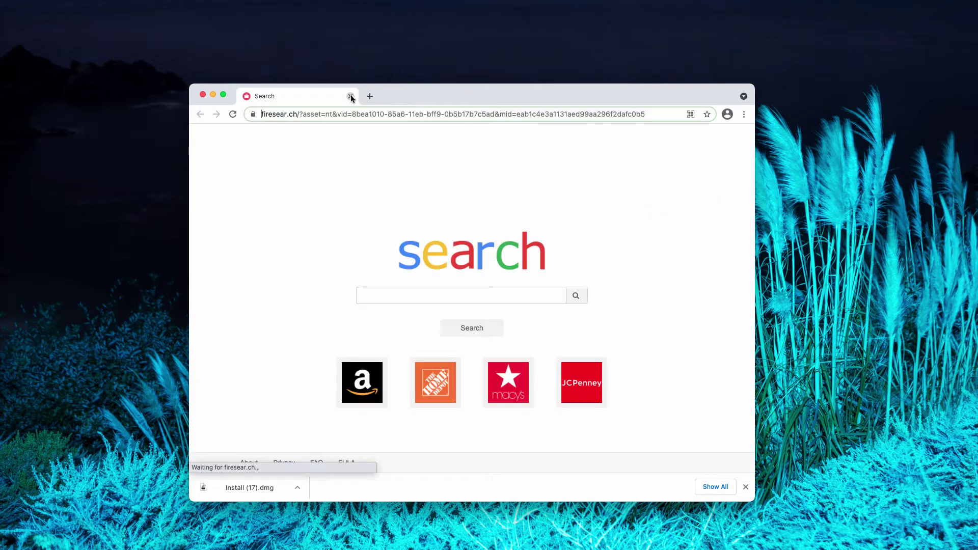
click(351, 113)
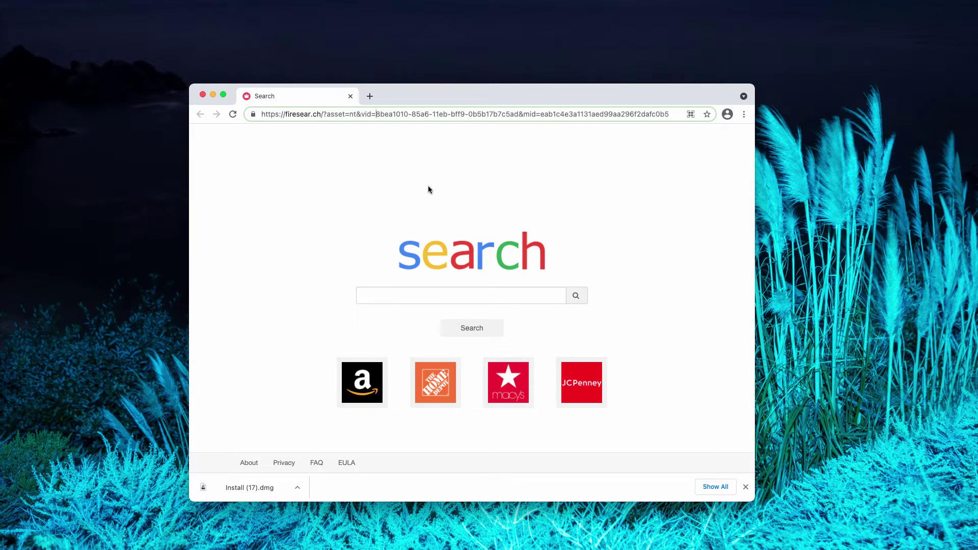
Load combocleaner.com in a new tab and select its address.
click(374, 98)
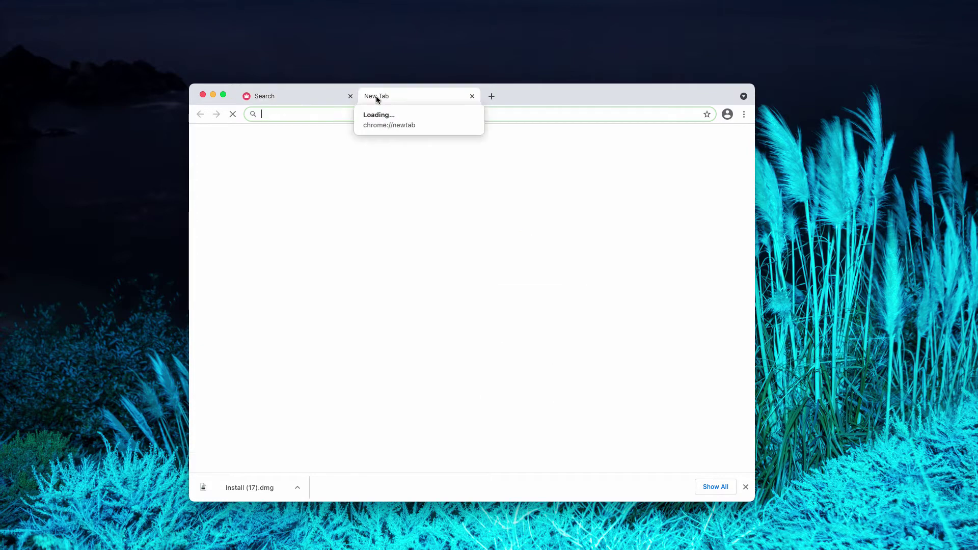
text(combocleaner.com)
key(Return)
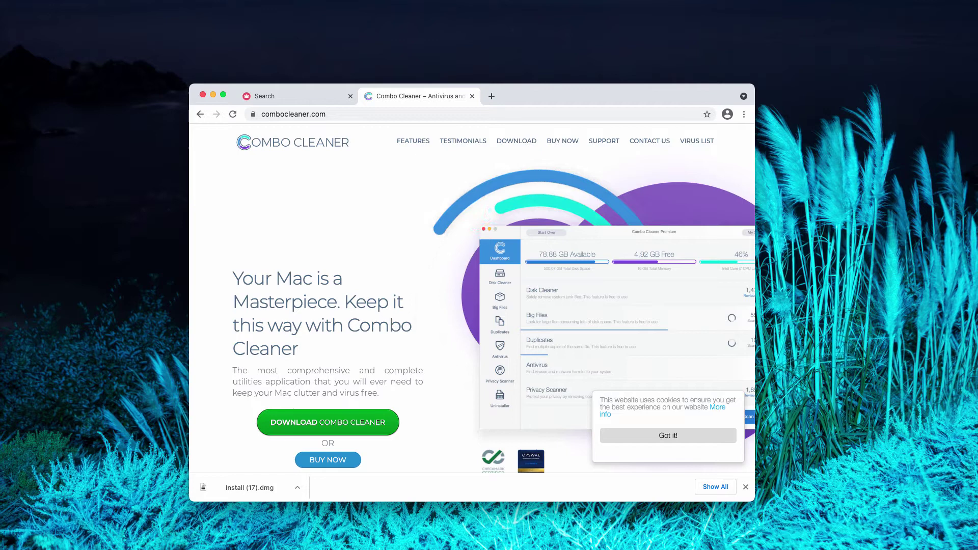
click(366, 113)
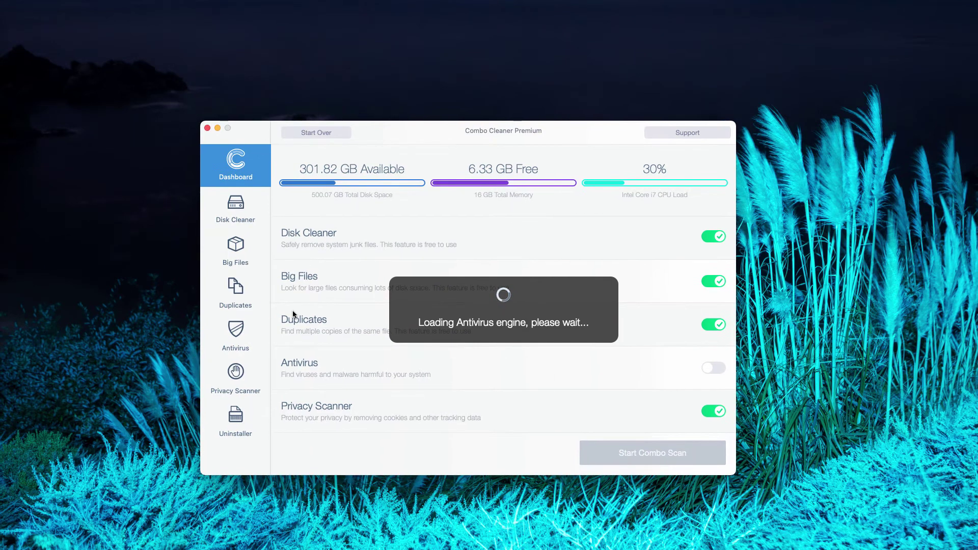
Run a Combo Scan, finding 60 threats, 1.26 GB junk and 1.31 GB privacy data.
click(632, 456)
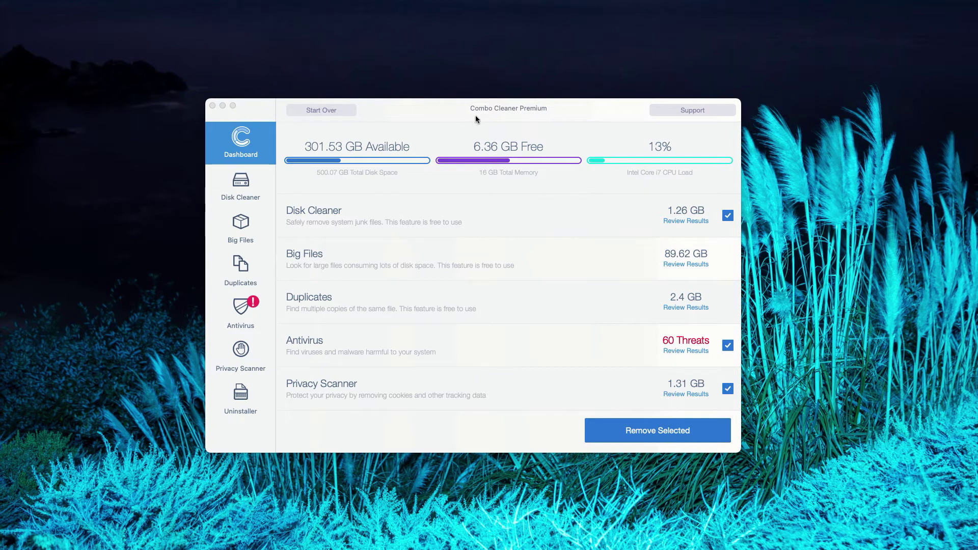
drag(477, 111, 475, 121)
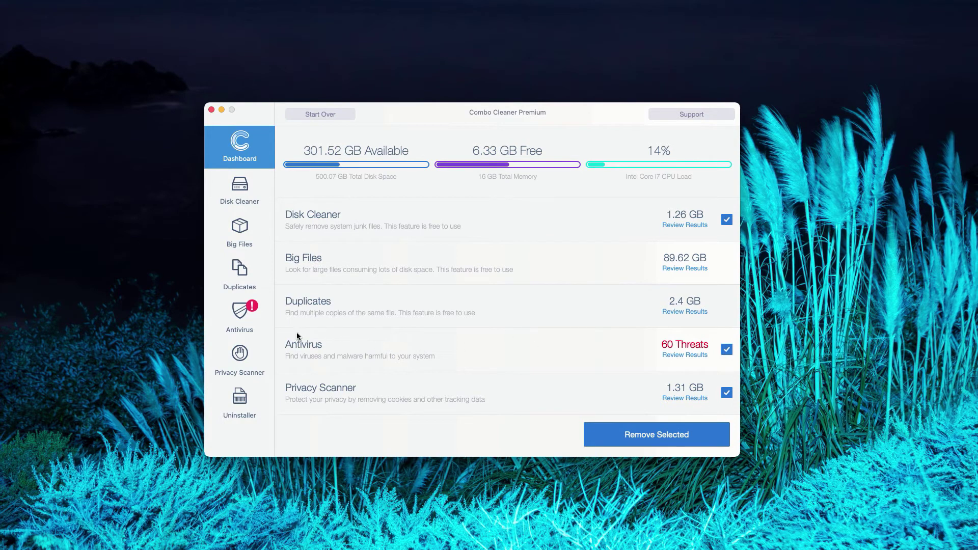
Open the 60-threat antivirus list and show Install (10).dmg in Finder.
click(685, 357)
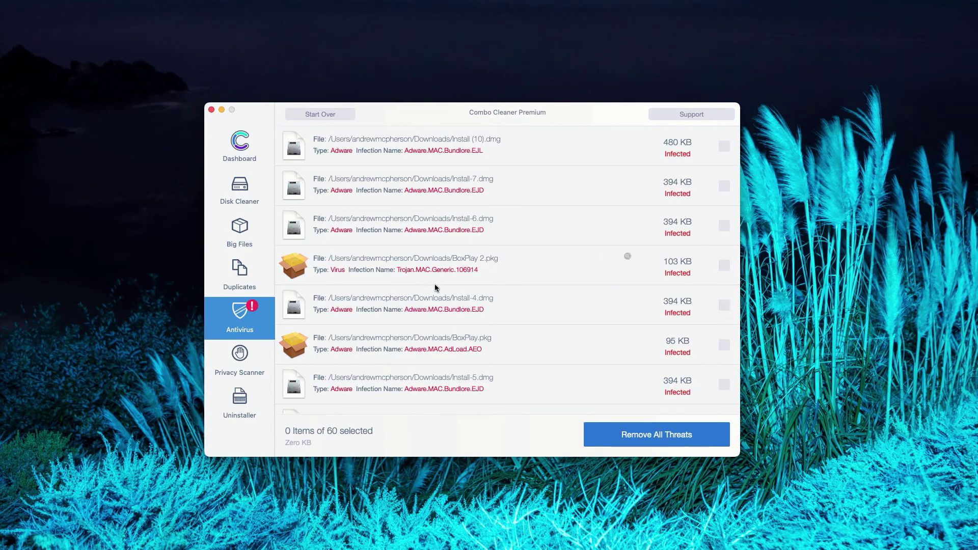
scroll(456, 265, up, 2)
scroll(421, 221, down, 1)
scroll(421, 222, up, 2)
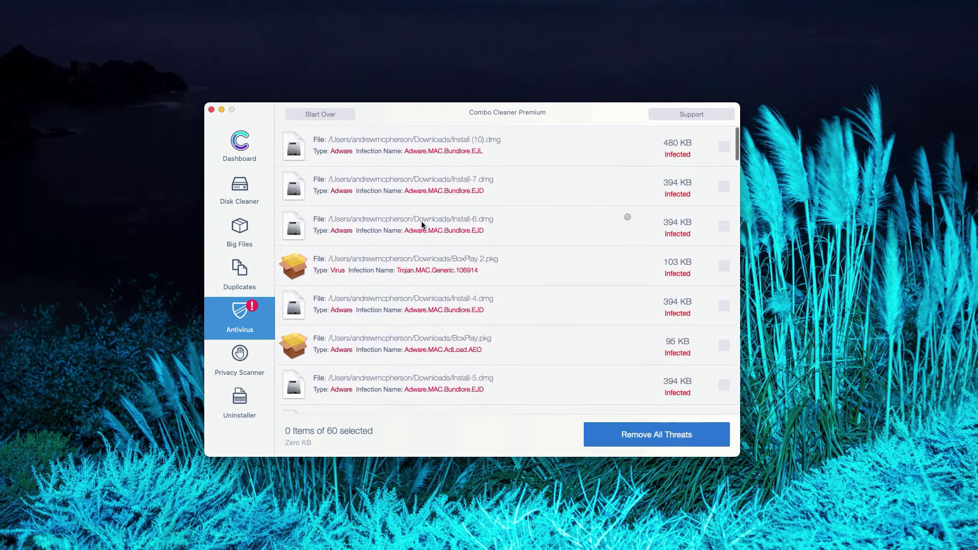
scroll(422, 224, up, 1)
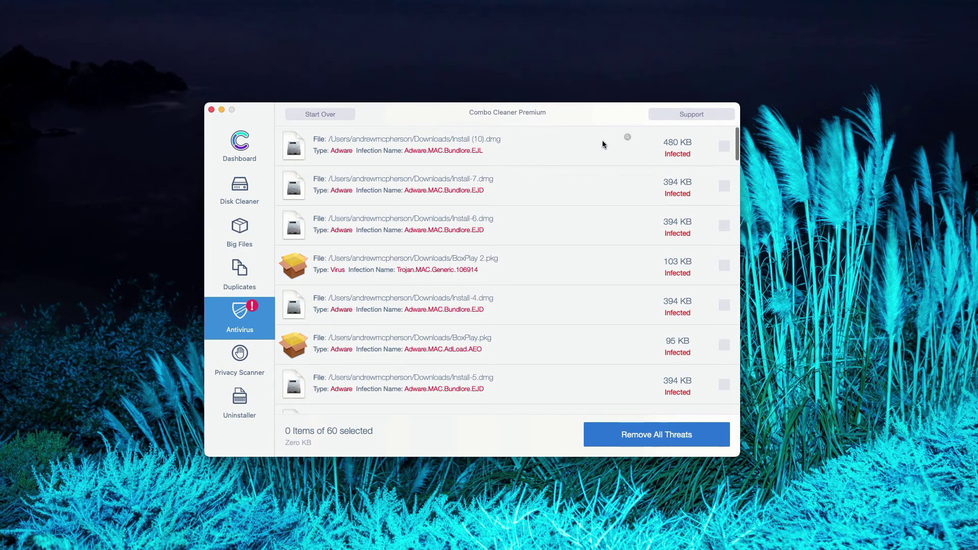
click(628, 137)
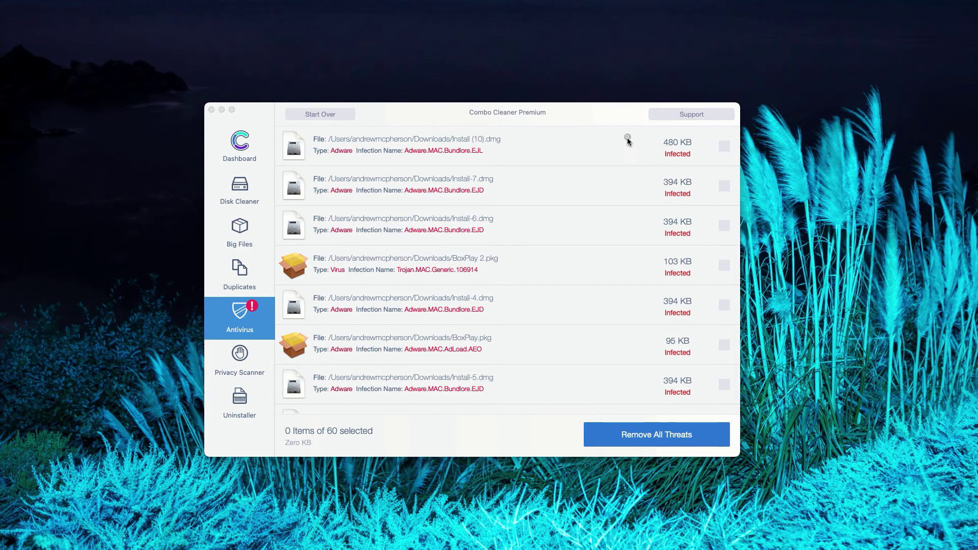
Move Install (10).dmg from the Downloads window to the Trash.
drag(414, 181, 492, 172)
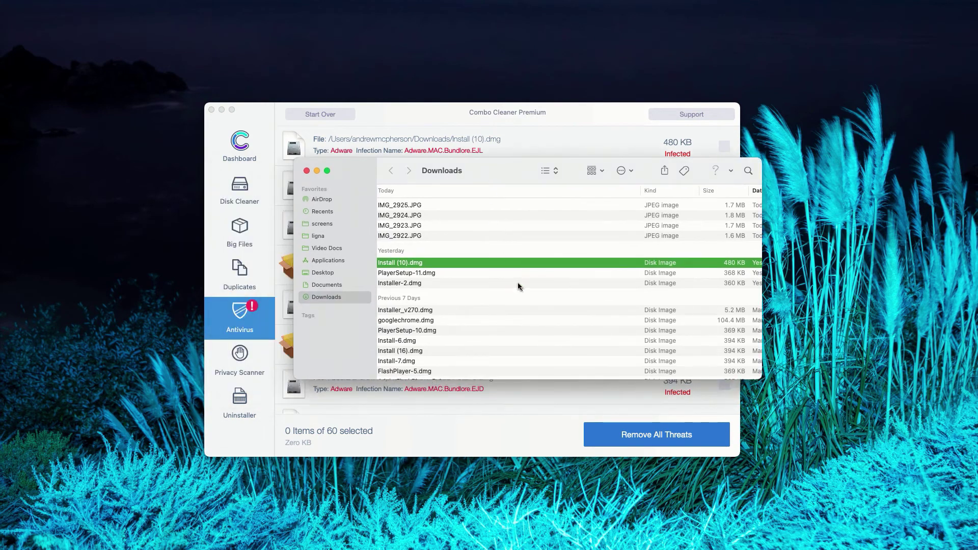
right_click(463, 264)
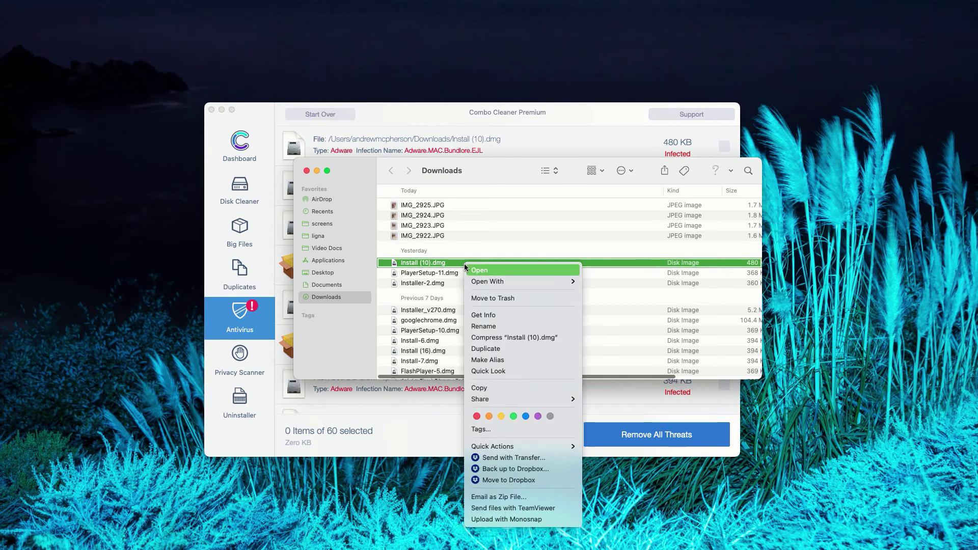
click(497, 298)
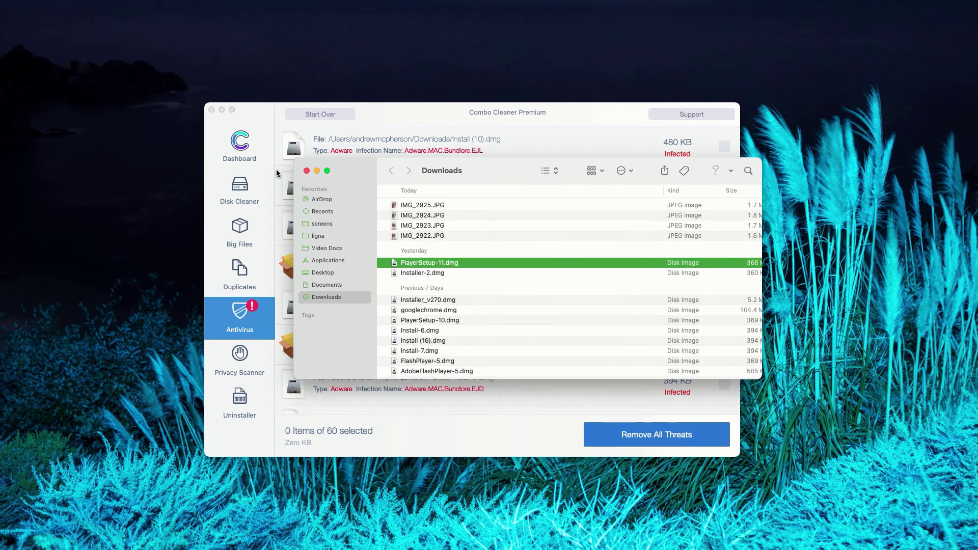
Close the Finder Downloads window and scroll Combo Cleaner's 60-threat list.
click(306, 171)
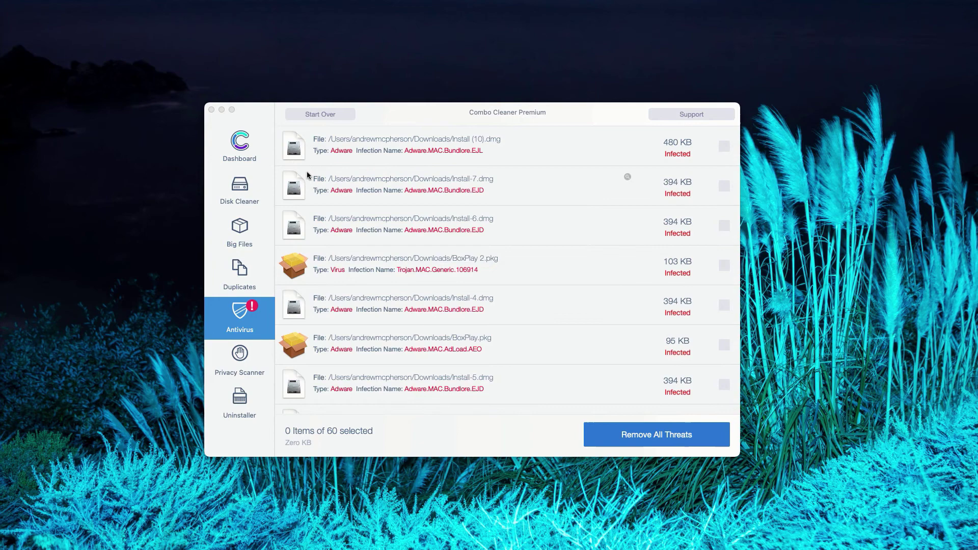
scroll(572, 233, down, 3)
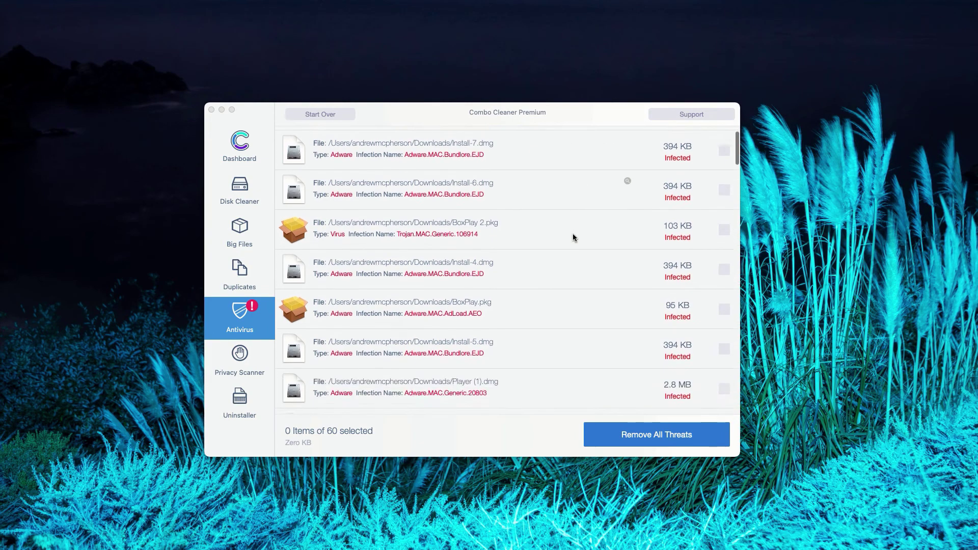
scroll(574, 234, up, 3)
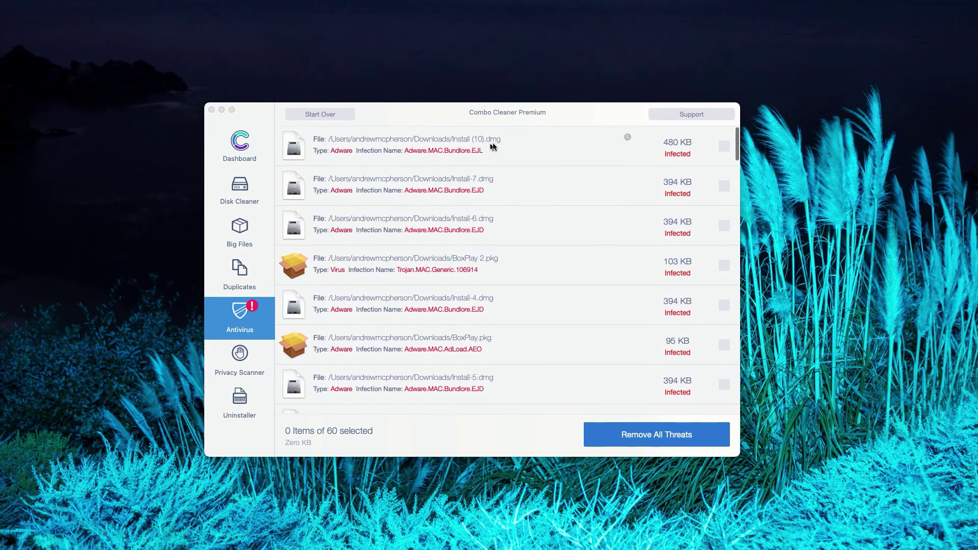